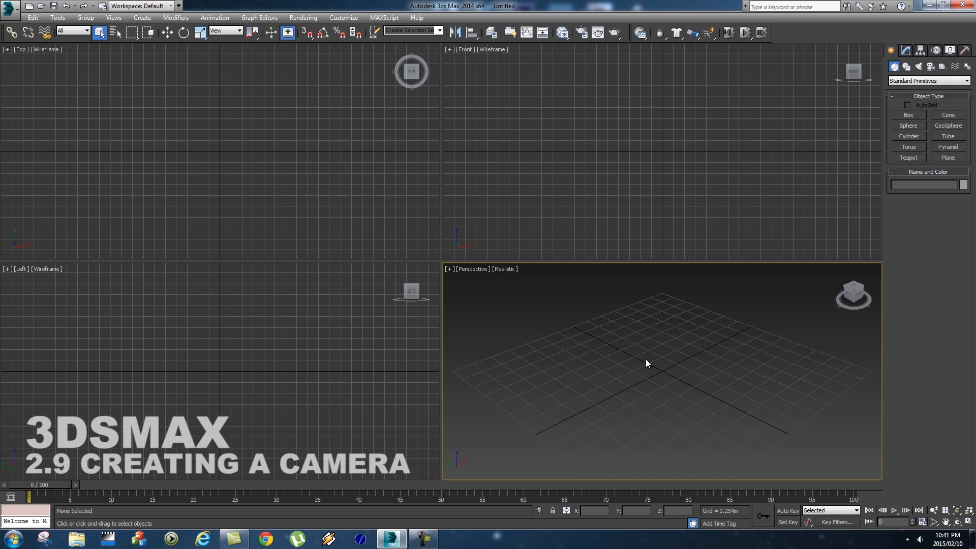
- Set the render output size to the HDTV (video) preset at 1920 × 1080 in the render setup
mouse_move(651, 361)
middle_mouse_down("alt")
mouse_move(628, 364)
mouse_move(649, 346)
middle_mouse_up("alt")
left_click(303, 18)
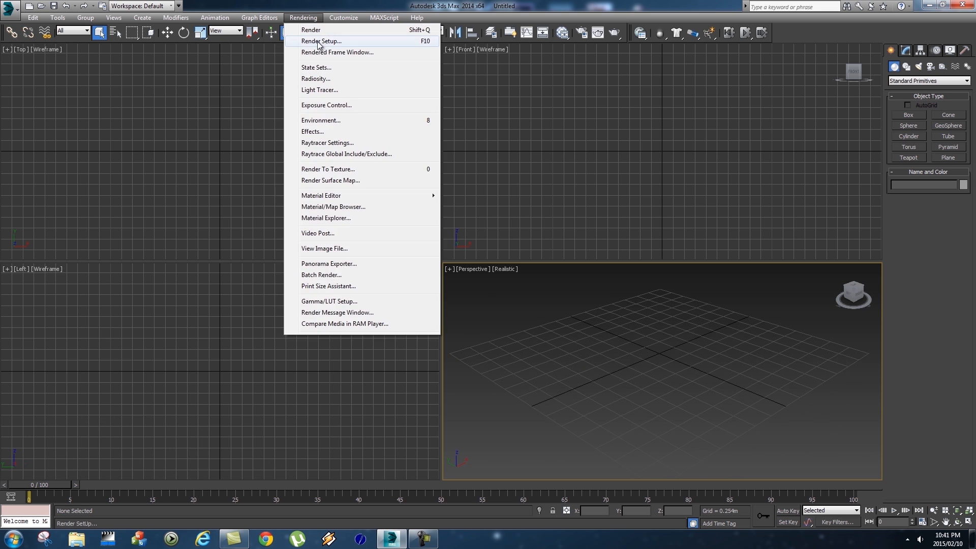
left_click(307, 39)
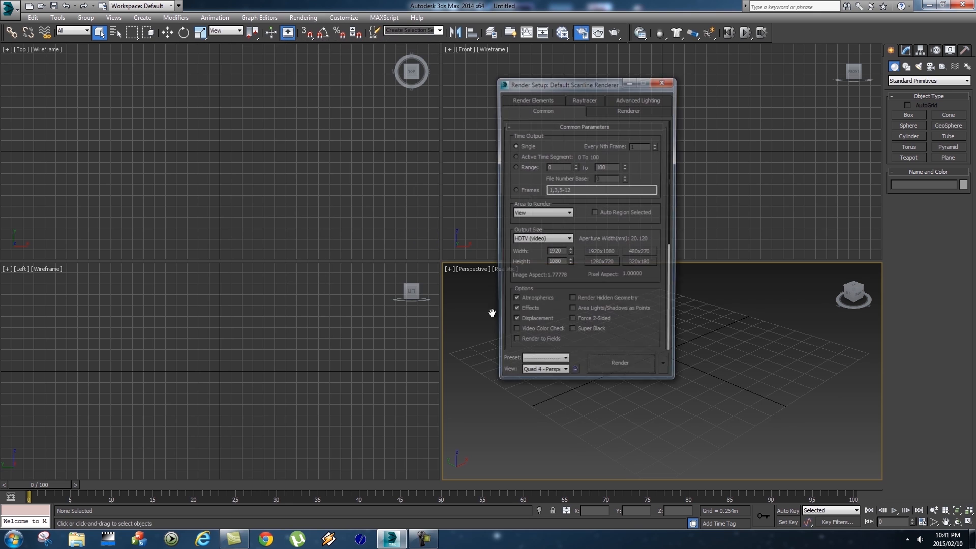
left_click(541, 240)
left_click(530, 369)
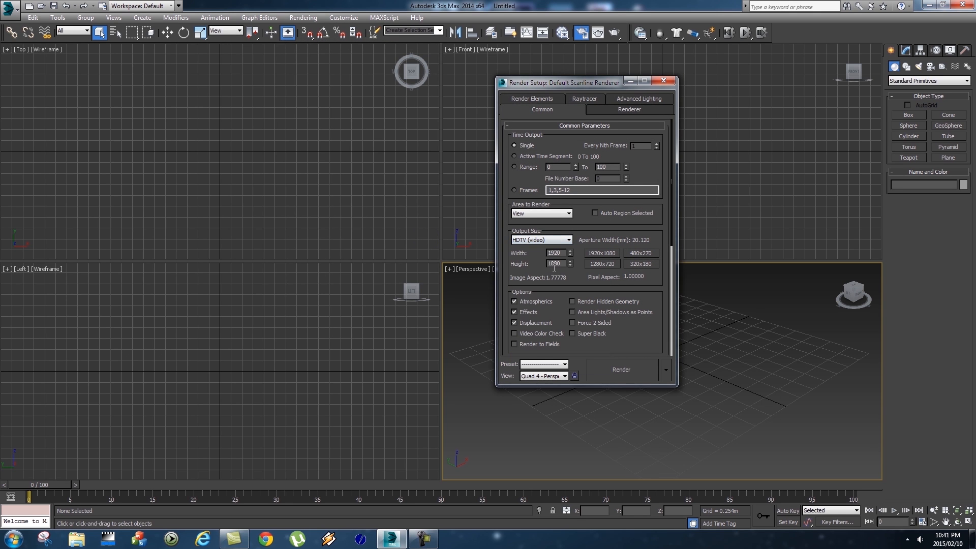
left_click(663, 81)
- Model a wide flat slab over the perspective grid and a box about 0.47 m long, 0.54 m wide and 0.79 m high near its centre
mouse_move(677, 354)
middle_mouse_down("alt")
mouse_move(654, 358)
mouse_move(678, 361)
middle_mouse_up("alt")
left_click(908, 115)
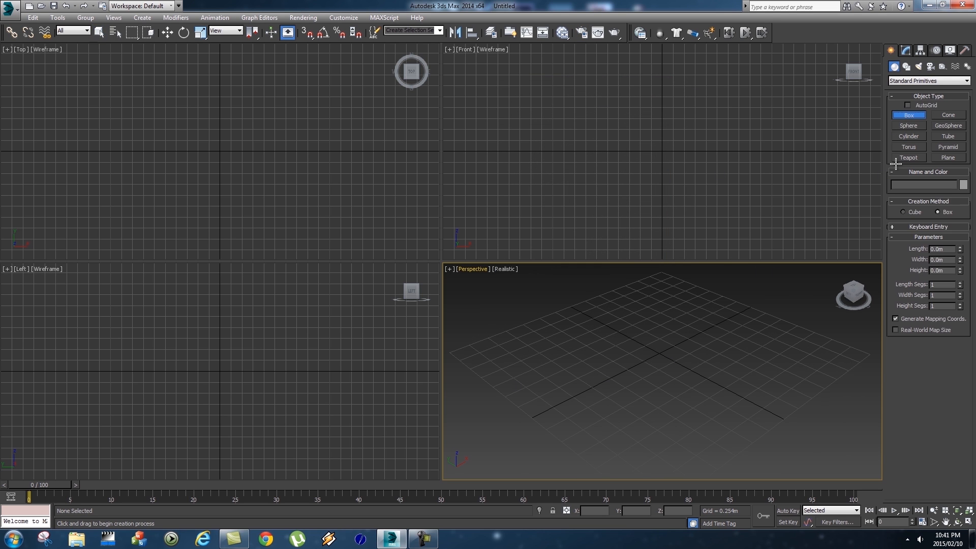
left_click_drag(466, 349, 860, 355)
left_click(864, 370)
left_click_drag(673, 351, 669, 383)
left_click(671, 317)
- Create a camera from a close perspective view of the red box
mouse_move(736, 384)
middle_mouse_down("alt")
mouse_move(717, 366)
mouse_move(677, 374)
mouse_move(720, 372)
middle_mouse_up("alt")
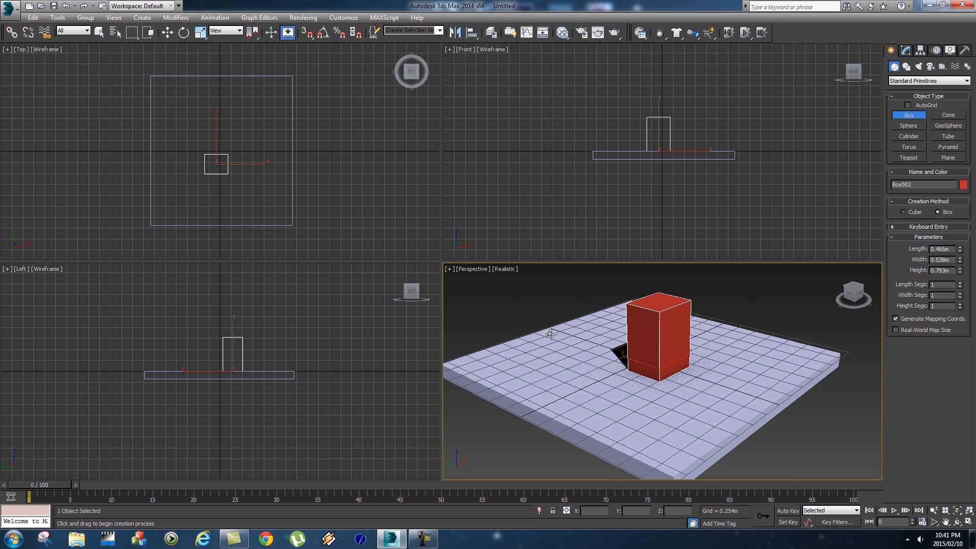
scroll(681, 365, "up", 2)
middle_click_drag(732, 324, 612, 422, "alt")
scroll(663, 375, "up", 2)
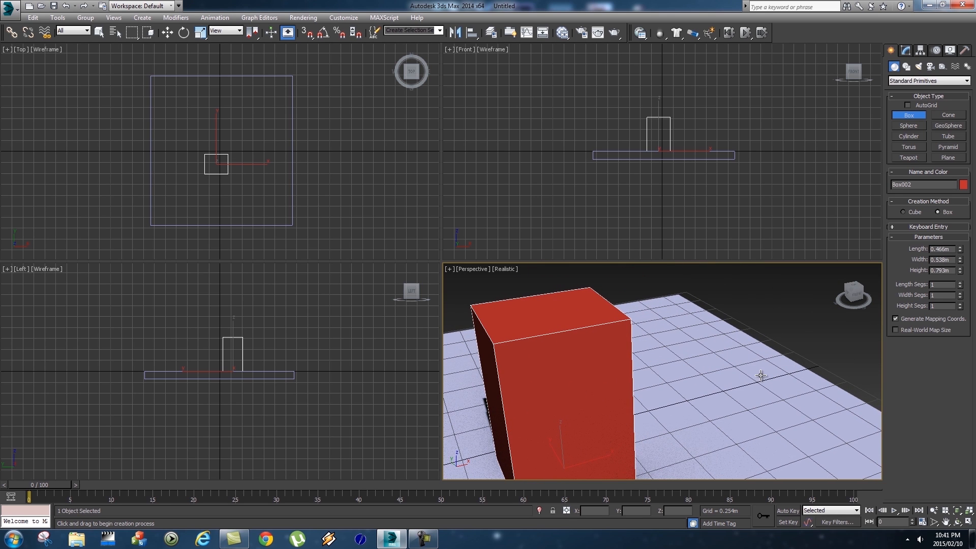
left_click(143, 18)
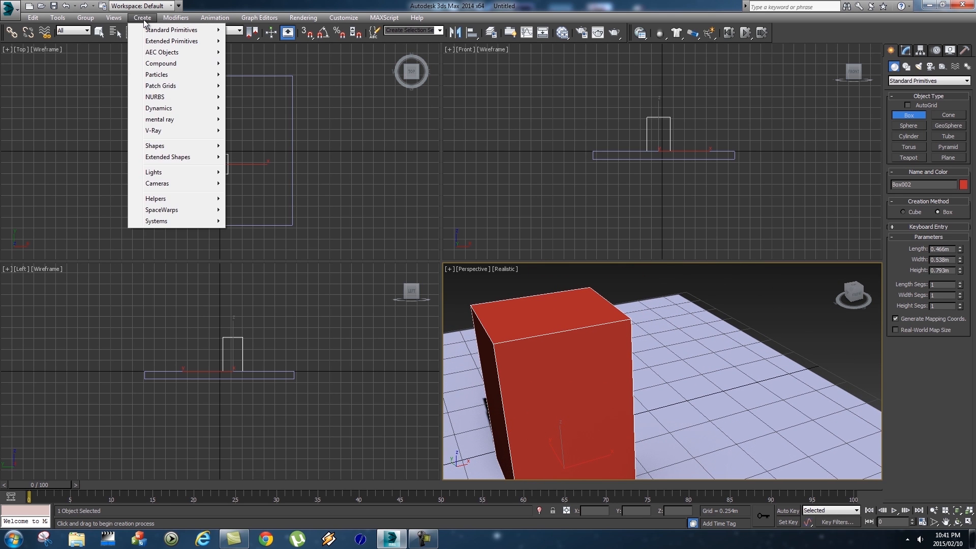
mouse_move(169, 185)
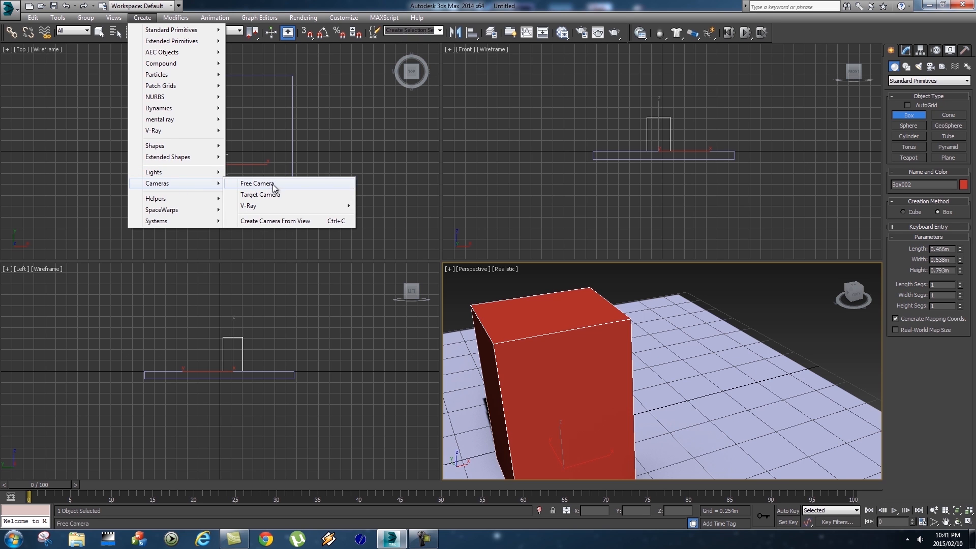
left_click(288, 223)
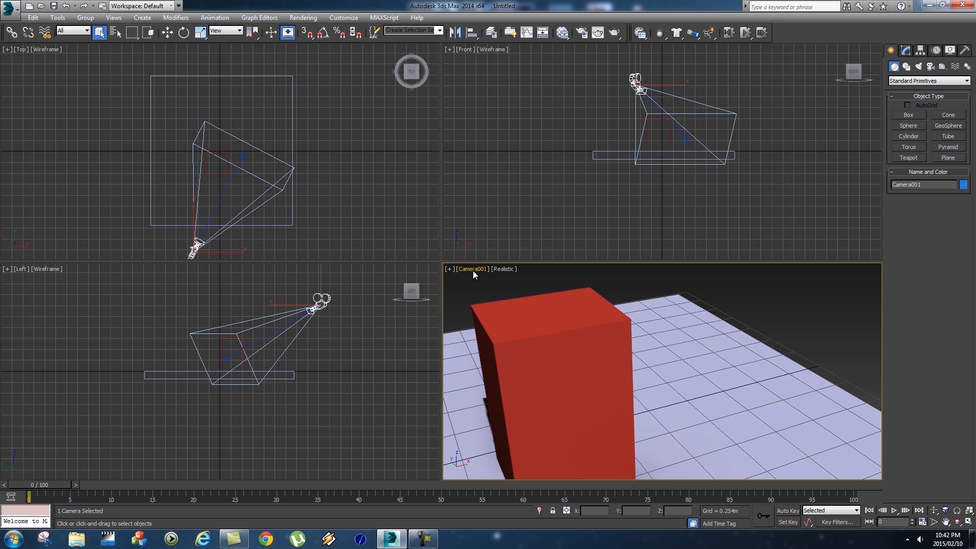
- Truck the camera to bring the red box toward the middle of the frame, and orbit it around the box
left_click(944, 518)
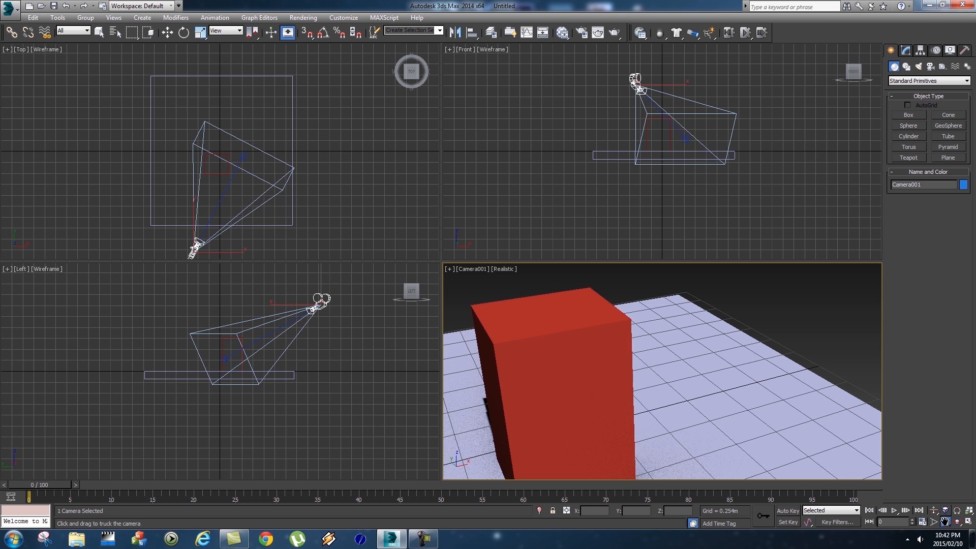
left_click_drag(579, 372, 715, 380)
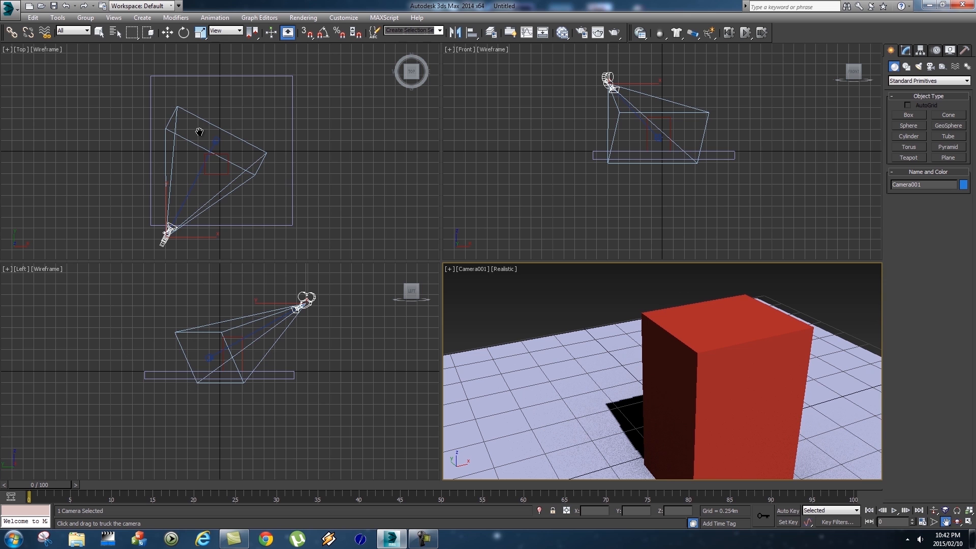
left_click_drag(757, 349, 671, 350)
left_click(957, 522)
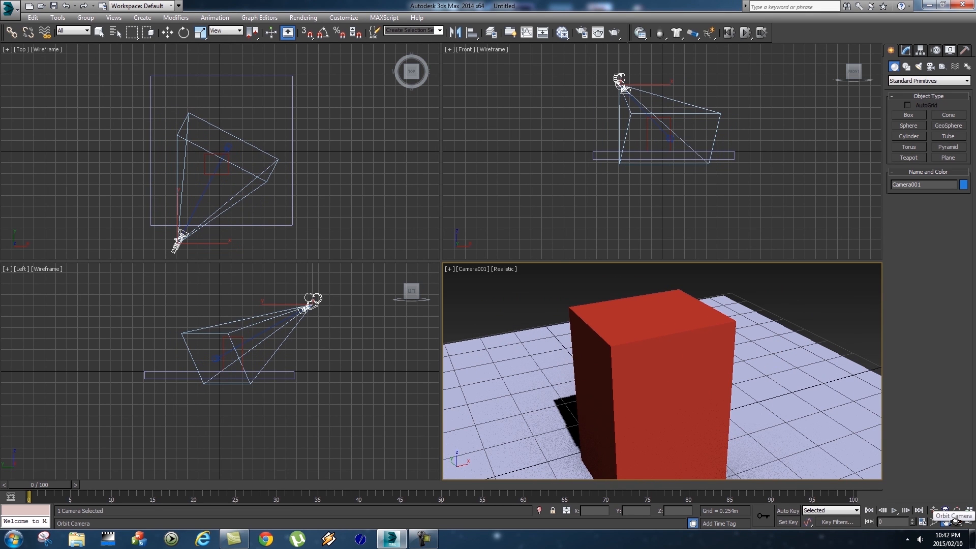
left_click_drag(599, 360, 814, 449)
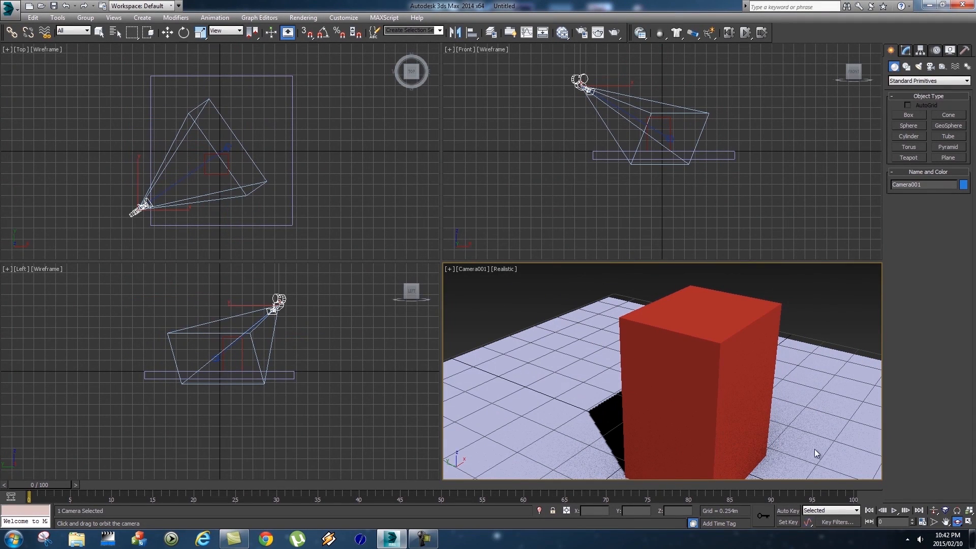
- Adjust the camera's framing of the red box with the Field-of-View, Dolly, Perspective and Roll Camera tools
left_click(931, 521)
left_click_drag(593, 366, 642, 400)
left_click(930, 510)
left_click(945, 510)
left_click(956, 511)
left_click_drag(659, 367, 682, 376)
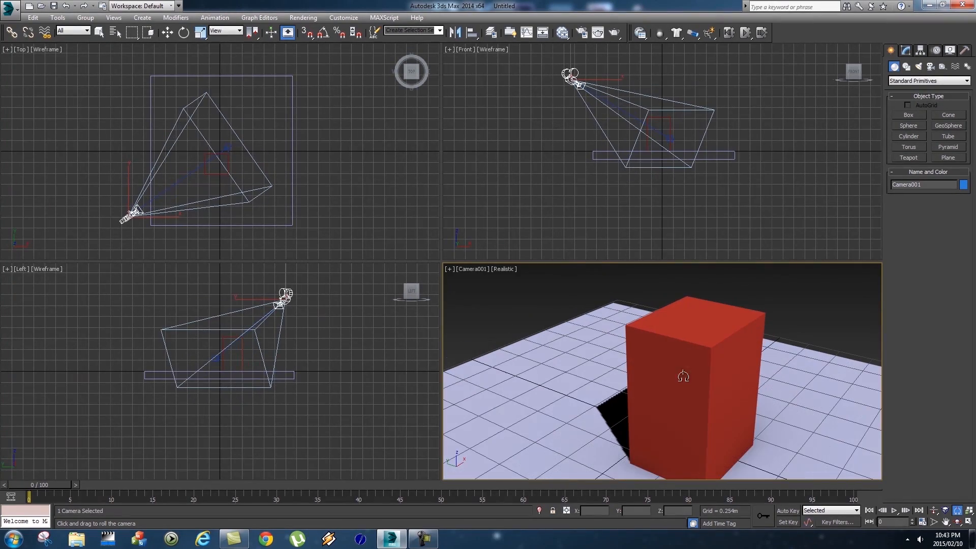
- Move the camera to the opposite end of the slab using the top and left views, and truck its view slightly
left_click(167, 33)
left_click_drag(126, 176, 130, 122)
left_click(224, 290)
left_click_drag(247, 295, 166, 303)
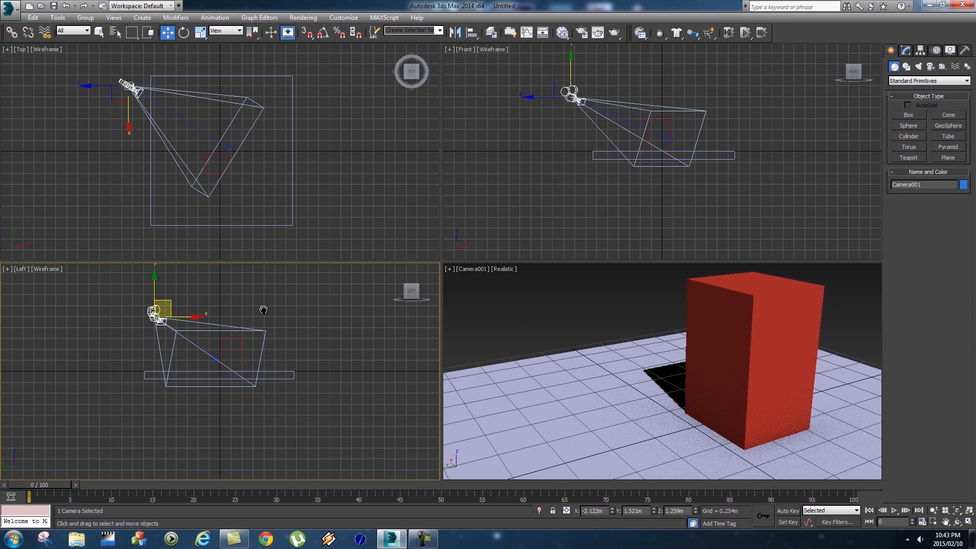
middle_click_drag(633, 336, 621, 351)
- Delete the camera that was created from the view
left_click(292, 298)
key("Delete")
key("ctrl+z")
key("Delete")
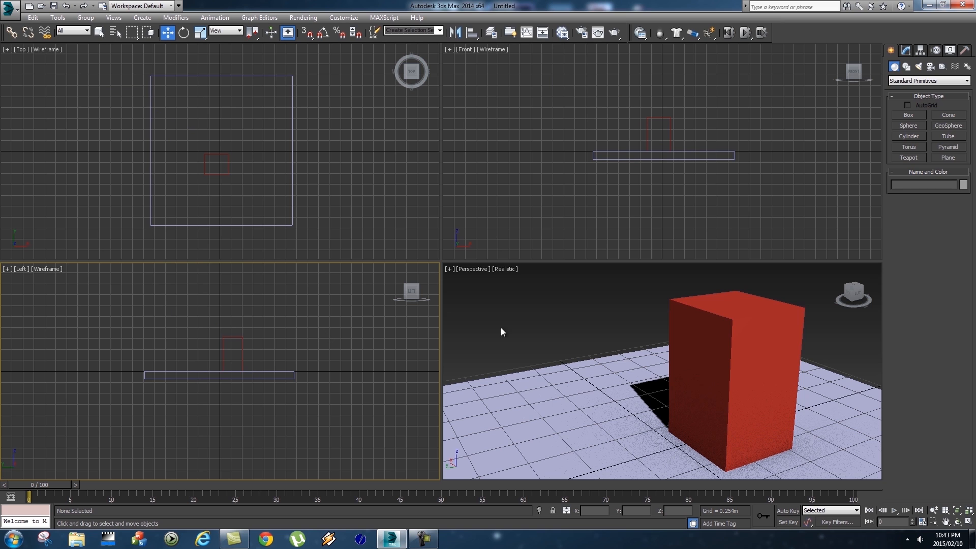
- Create a Standard target camera in the left view, aimed down at the red box from about 3.77 m away
left_click(472, 274)
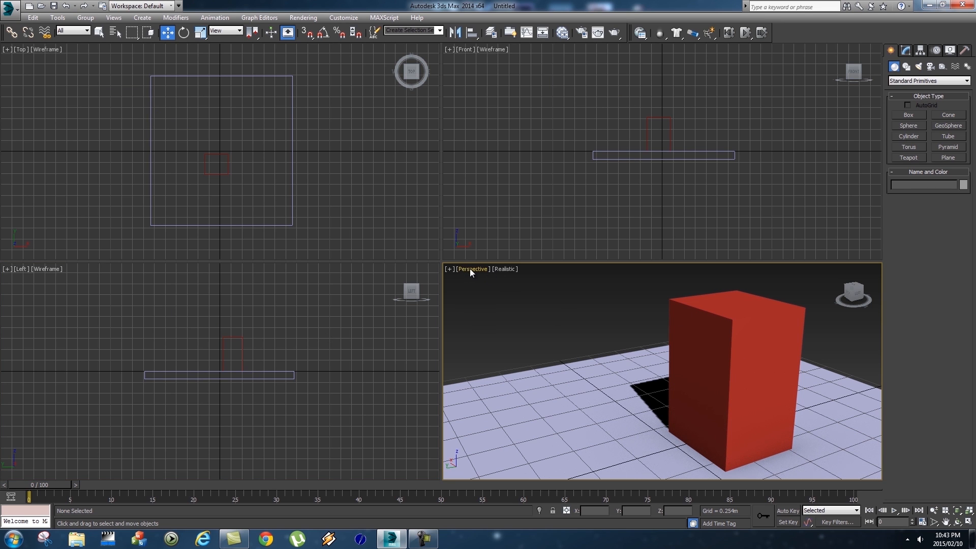
left_click(931, 65)
left_click(913, 79)
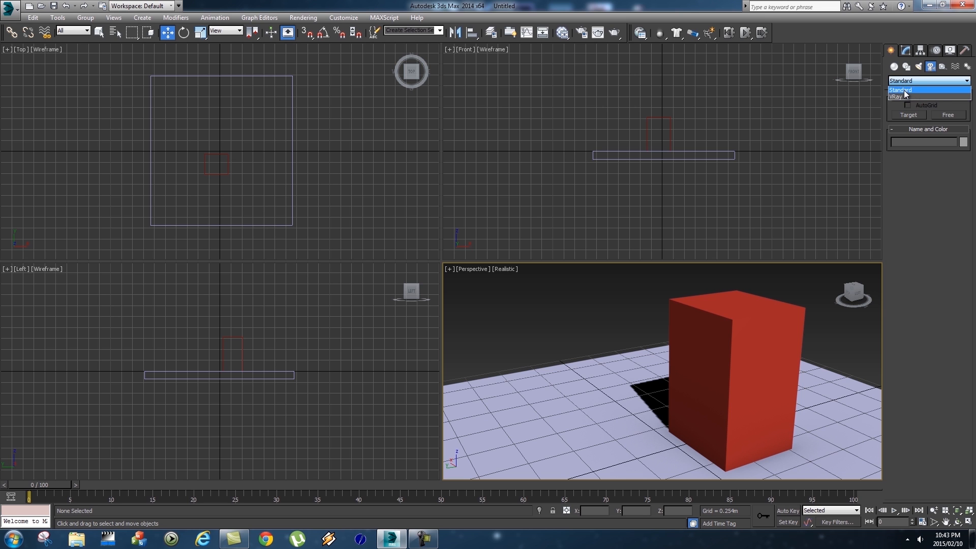
left_click(904, 90)
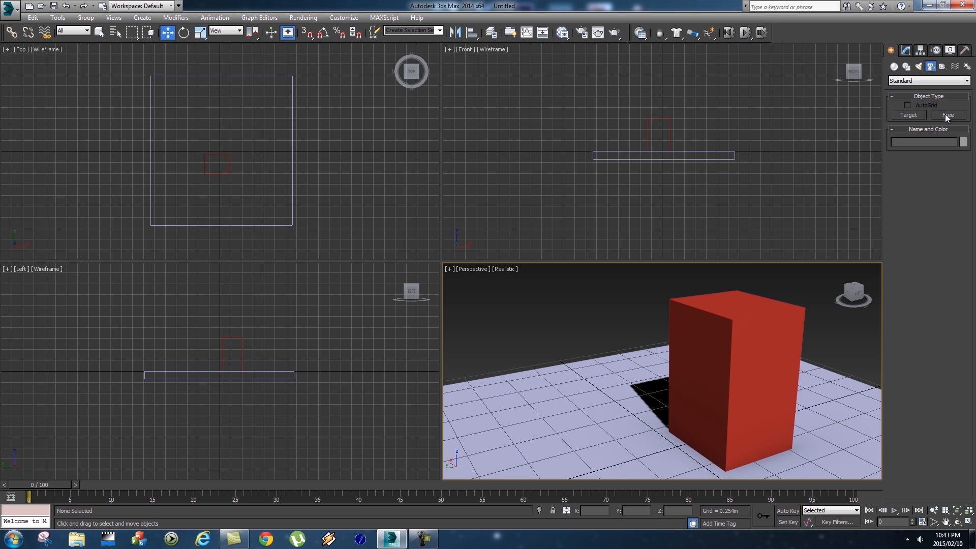
left_click(908, 114)
left_click_drag(79, 288, 220, 355)
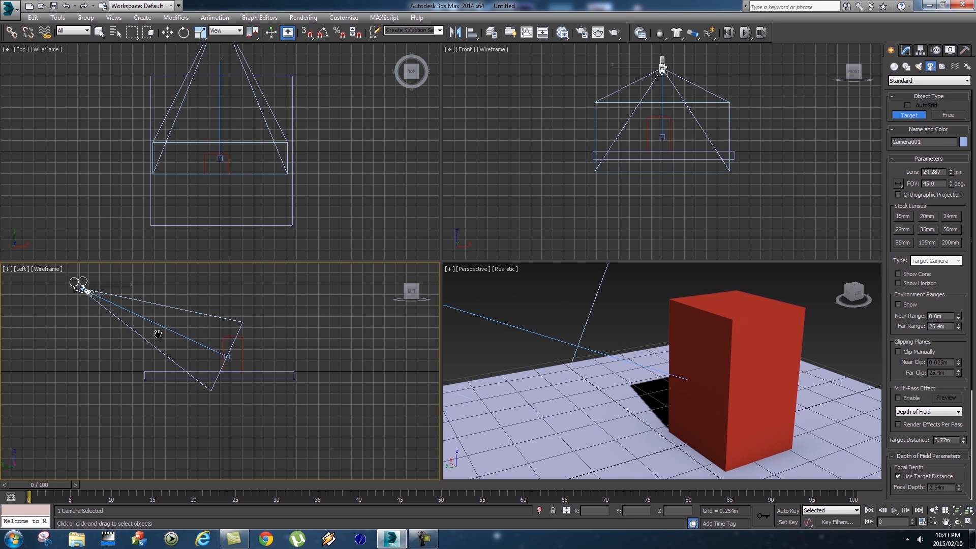
- Switch the perspective viewport to look through the new target camera
scroll(588, 316, "down", 8)
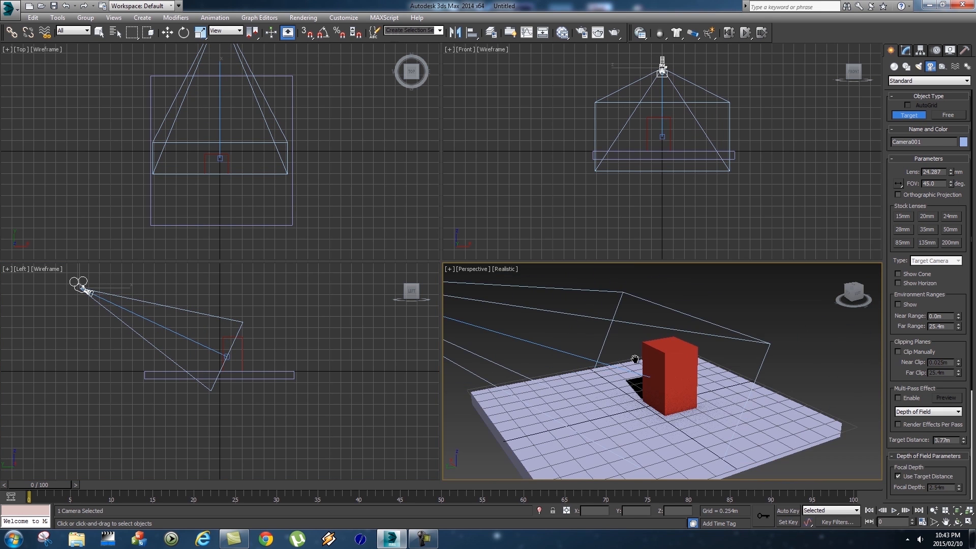
middle_click_drag(633, 359, 670, 368)
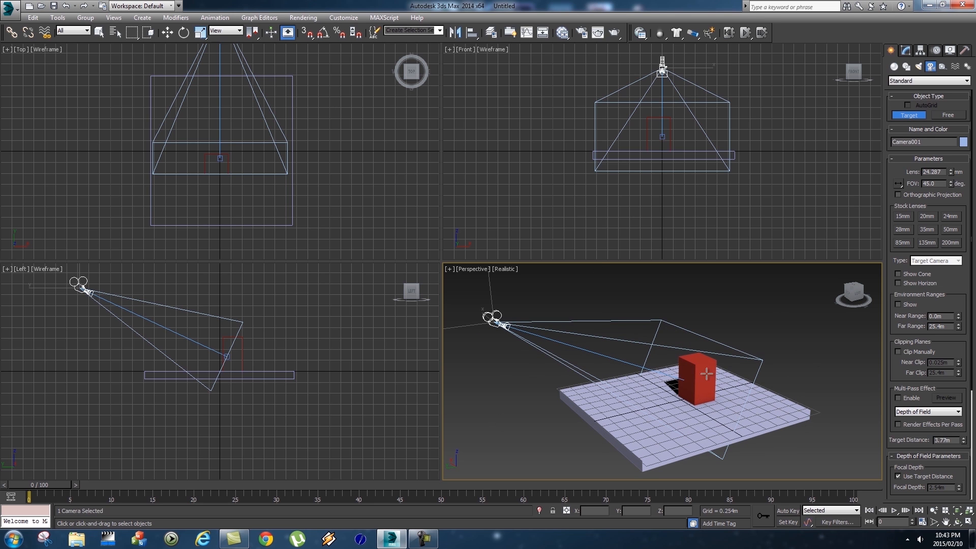
left_click(473, 271)
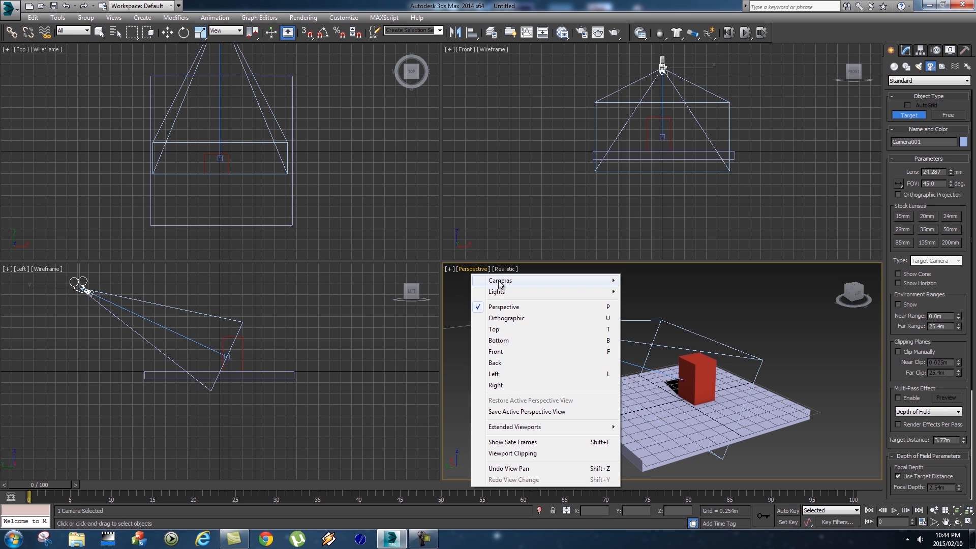
mouse_move(500, 282)
left_click(651, 281)
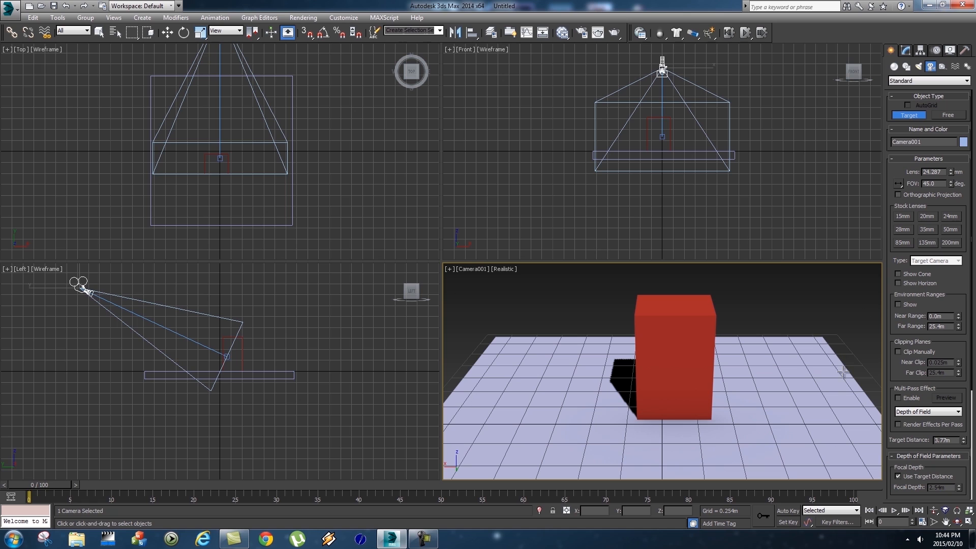
- Select the target camera in the left view and delete it
left_click(167, 32)
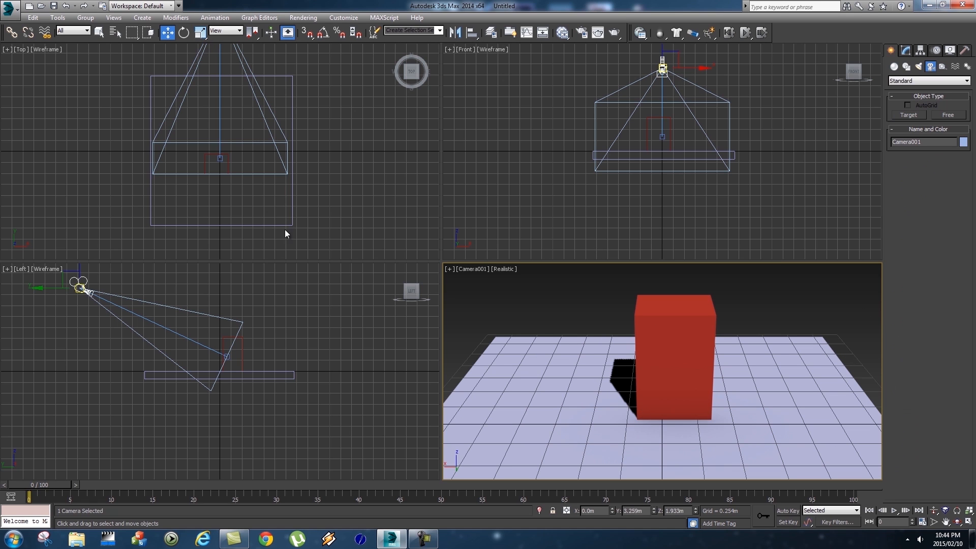
left_click(77, 286)
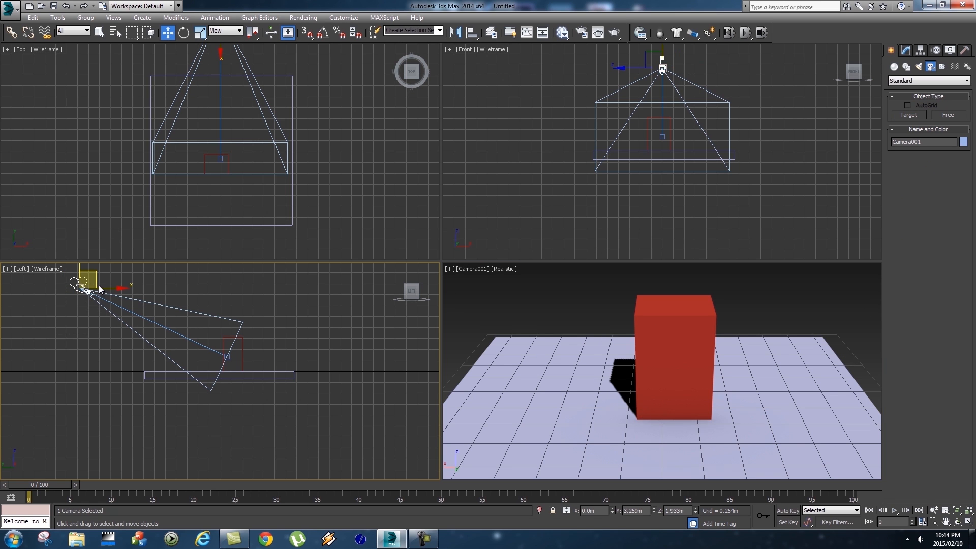
key("Delete")
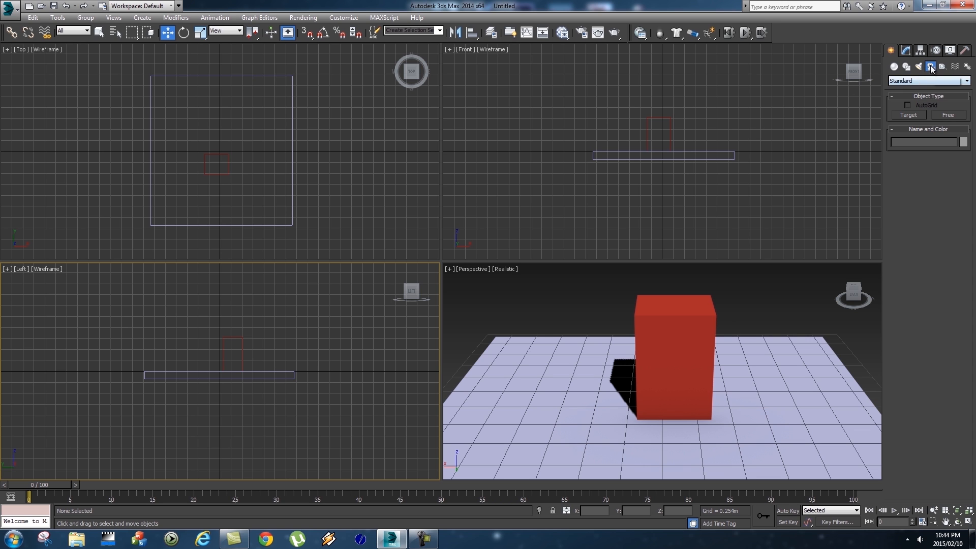
- Create a VRay physical camera in the left view, aimed down toward the red box with a target distance of about 3.96 m
left_click(922, 81)
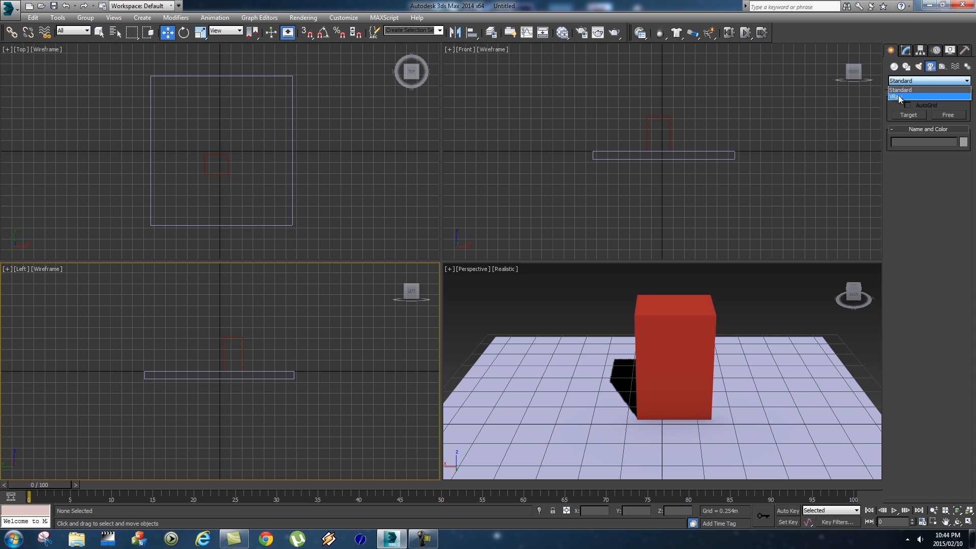
left_click(902, 96)
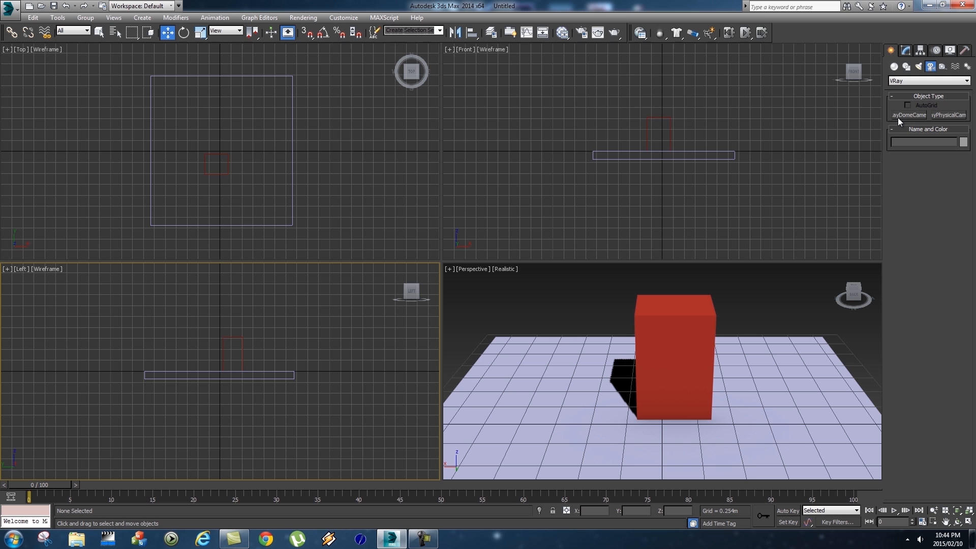
left_click(941, 113)
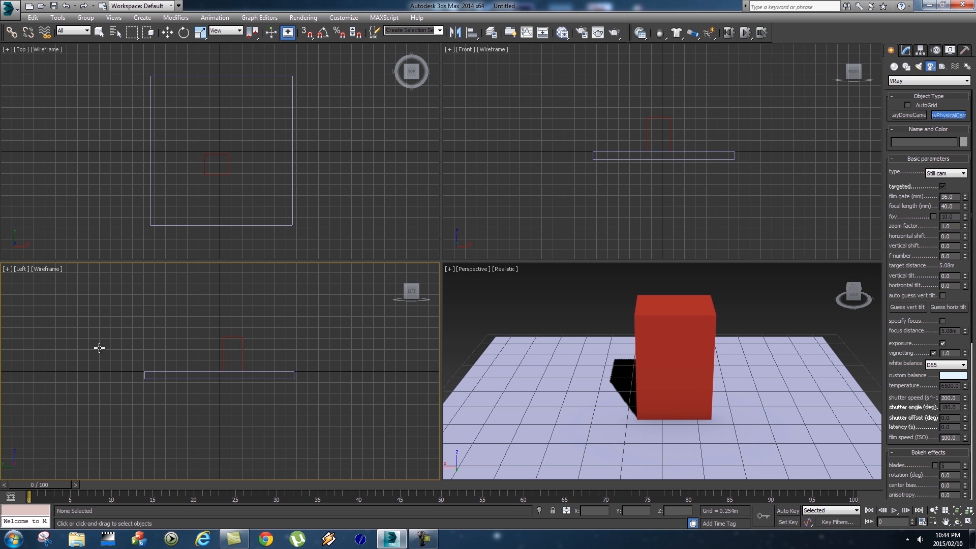
left_click_drag(35, 278, 181, 342)
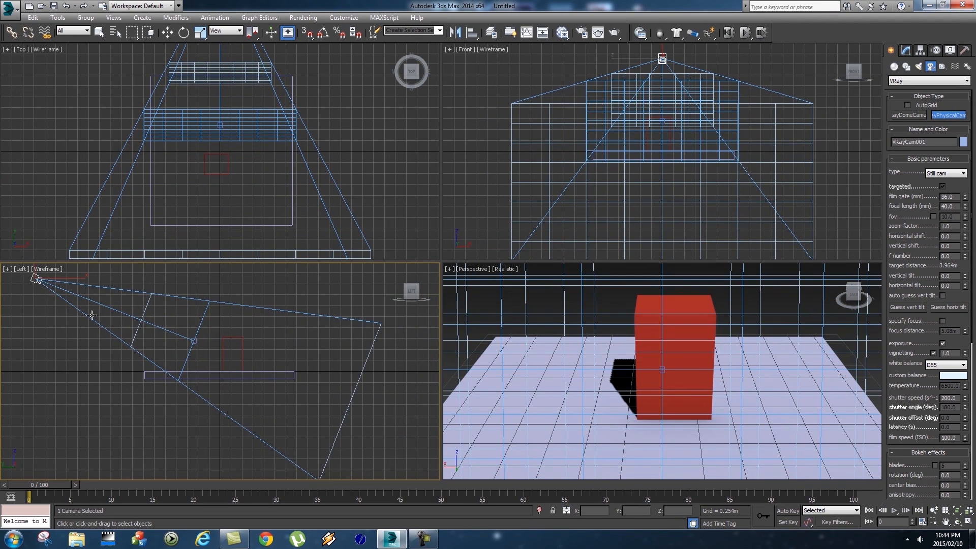
middle_click_drag(164, 323, 165, 338)
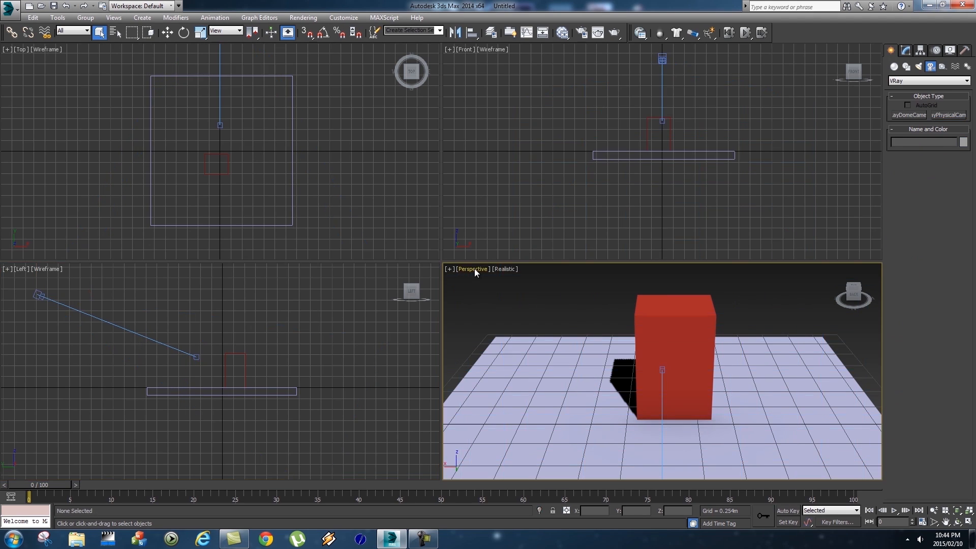
- Switch the perspective viewport to look through VRayCam001
left_click(474, 268)
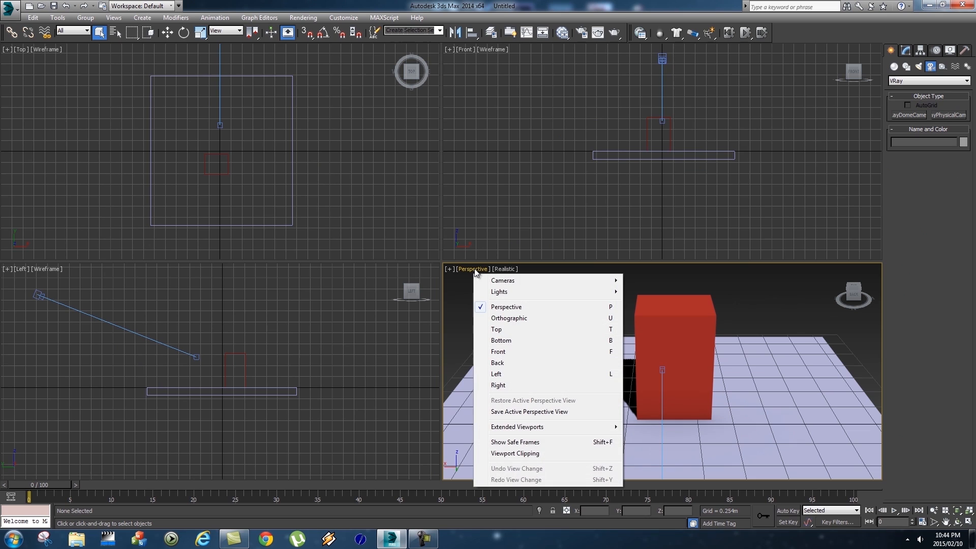
mouse_move(589, 282)
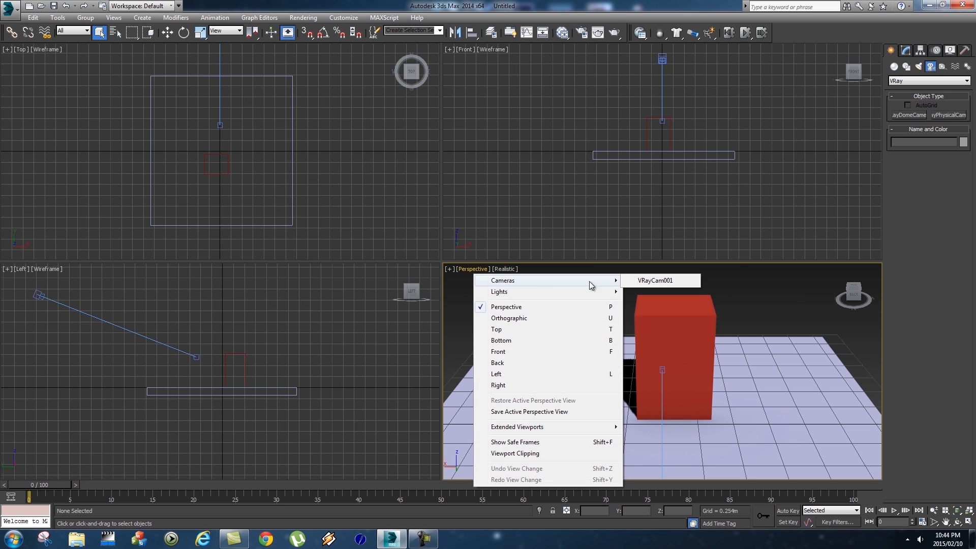
left_click(652, 281)
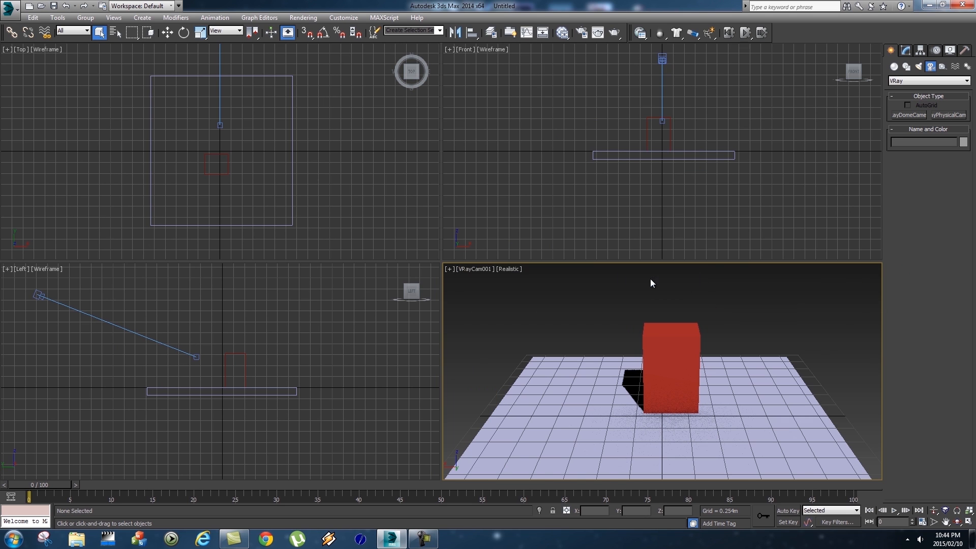
- Select the VRay physical camera in the left view and examine its basic parameters, camera type options and bokeh settings
left_click(41, 296)
left_click(905, 50)
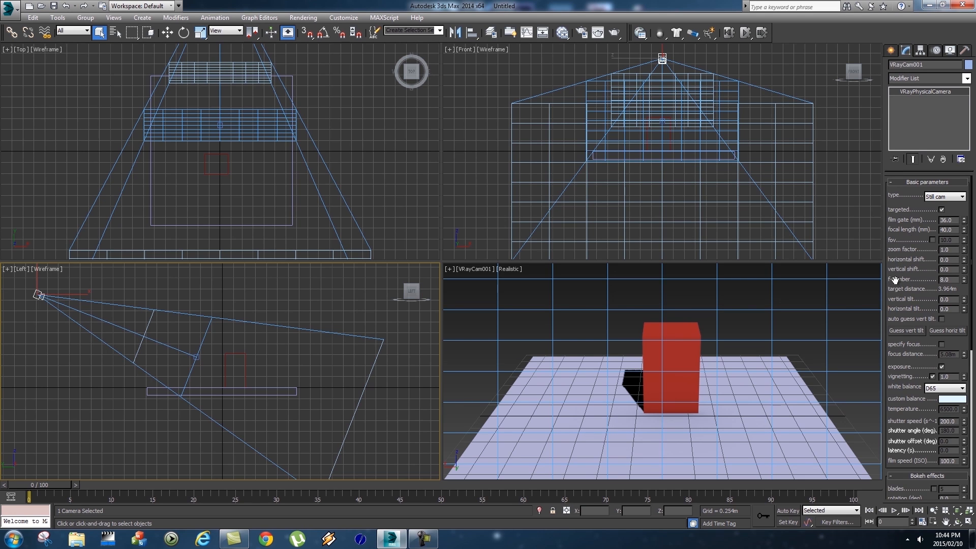
scroll(894, 280, "down", 5)
scroll(908, 291, "up", 5)
left_click(946, 197)
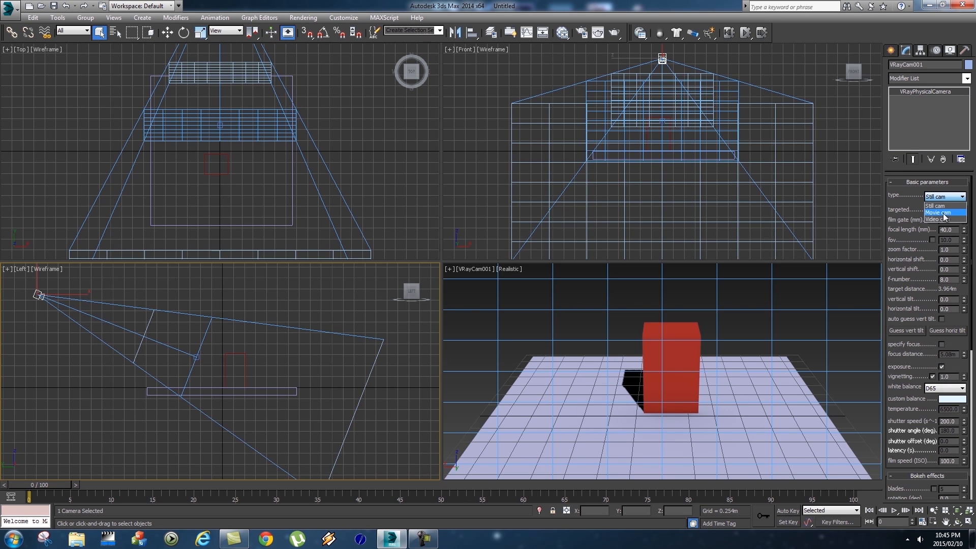
left_click(900, 217)
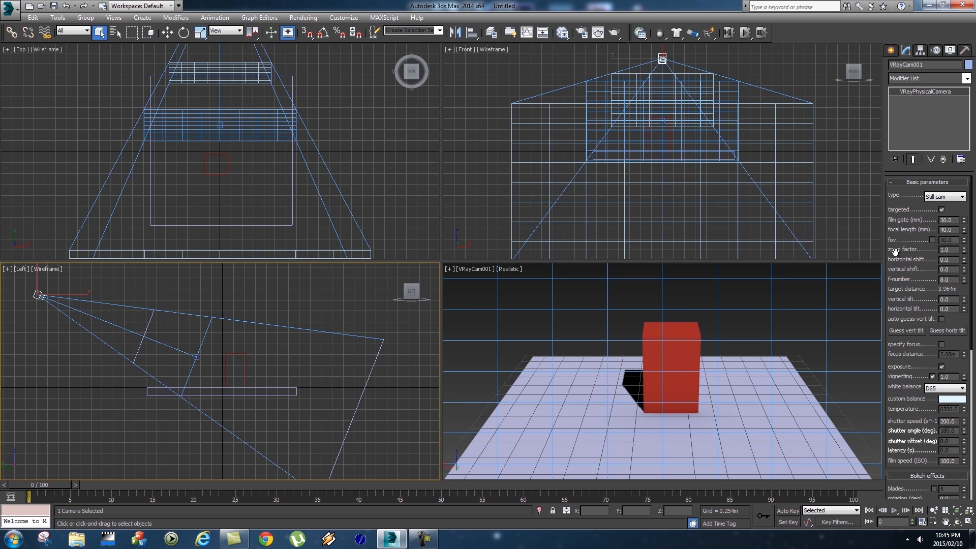
scroll(897, 282, "down", 2)
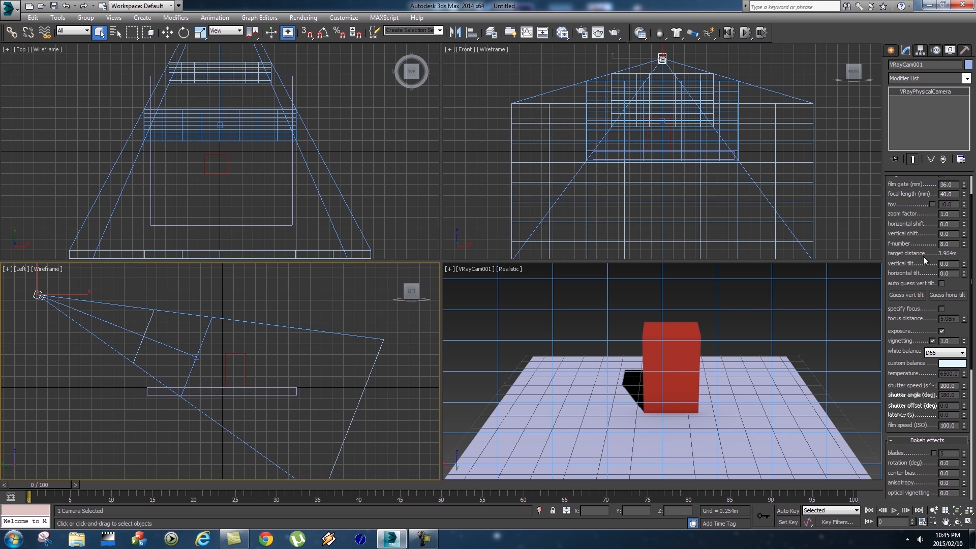
scroll(896, 210, "down", 10)
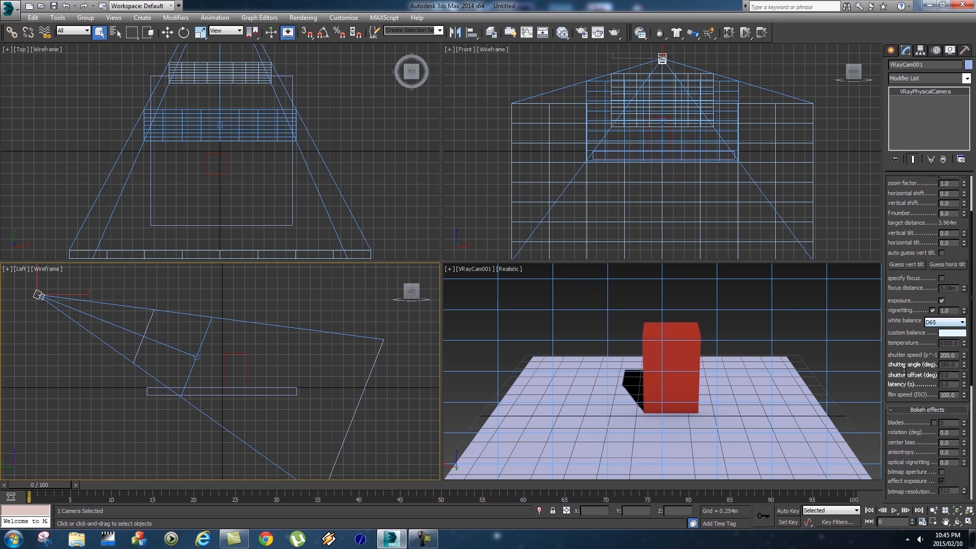
left_click_drag(896, 212, 896, 172)
scroll(908, 260, "up", 5)
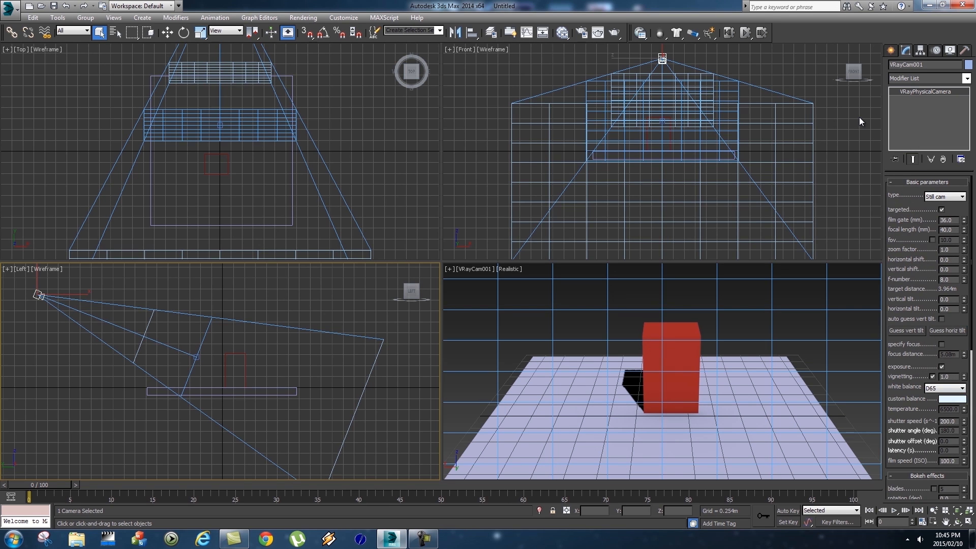
- Delete the VRay physical camera from the scene
left_click(52, 315)
left_click(41, 296)
key("Delete")
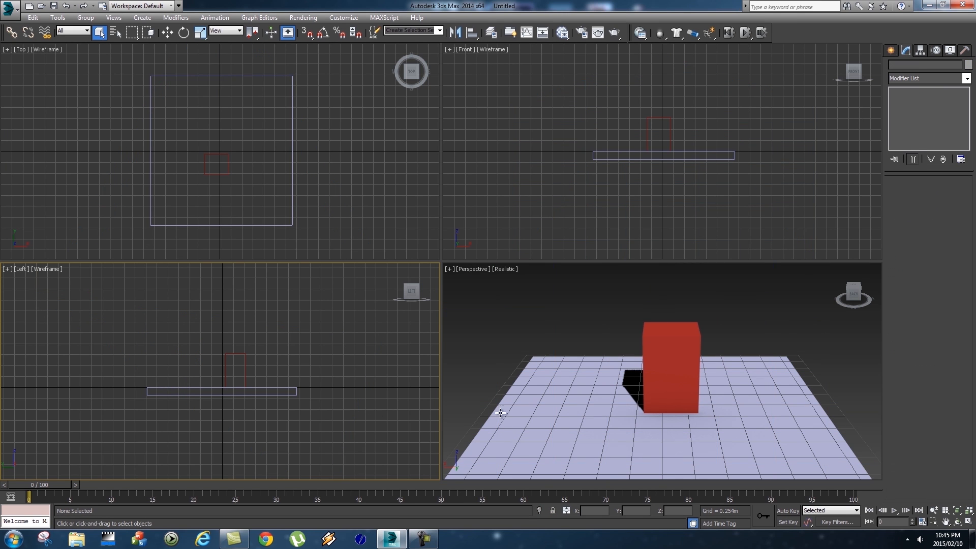